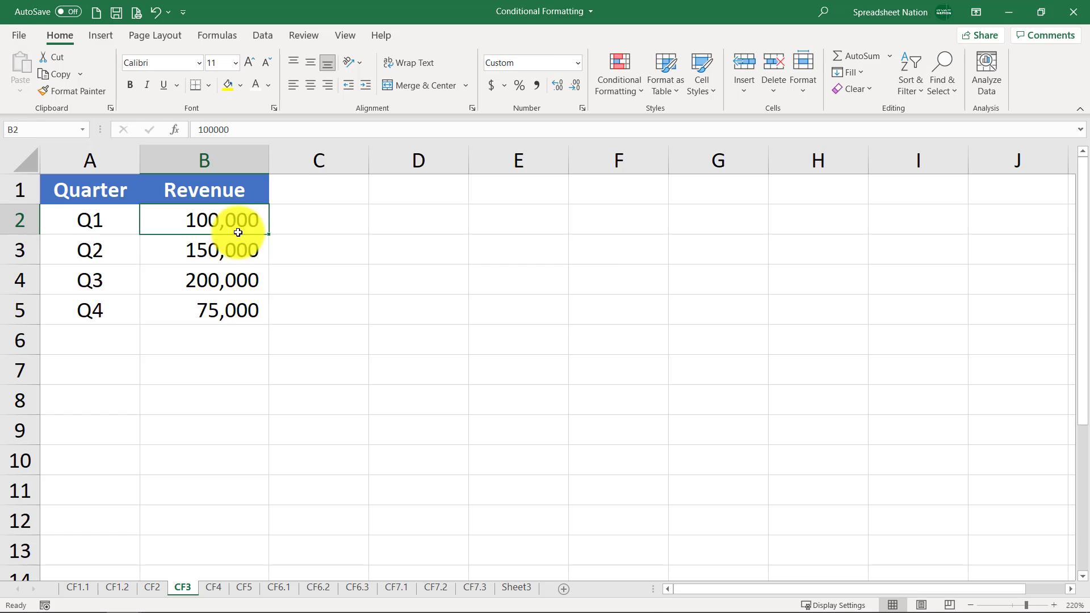
- Apply green gradient fill data bars to the Revenue values for Q1 to Q4
click(625, 78)
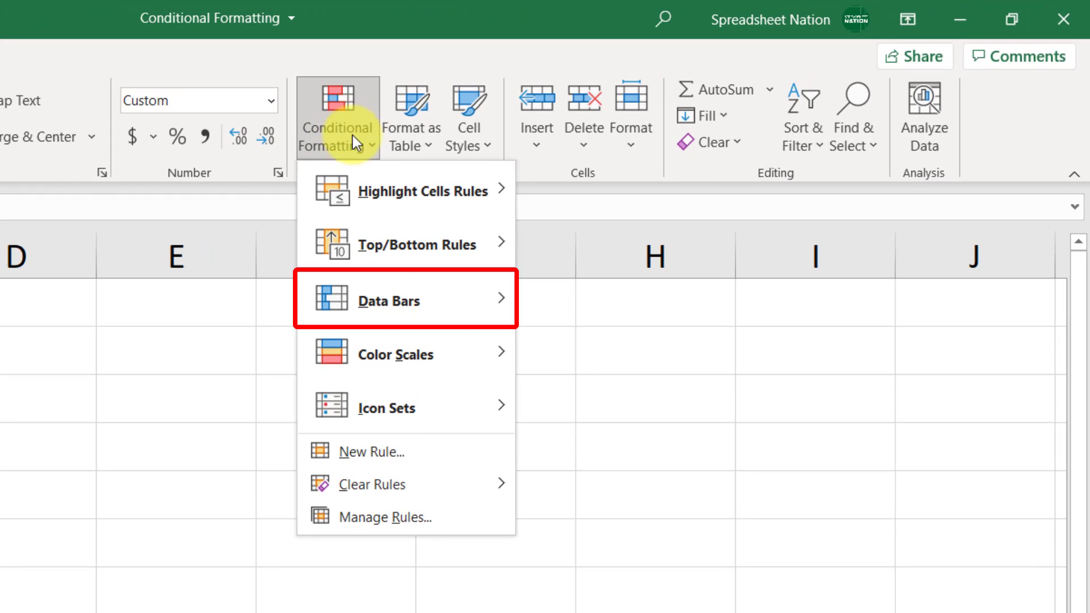
mouse_move(460, 303)
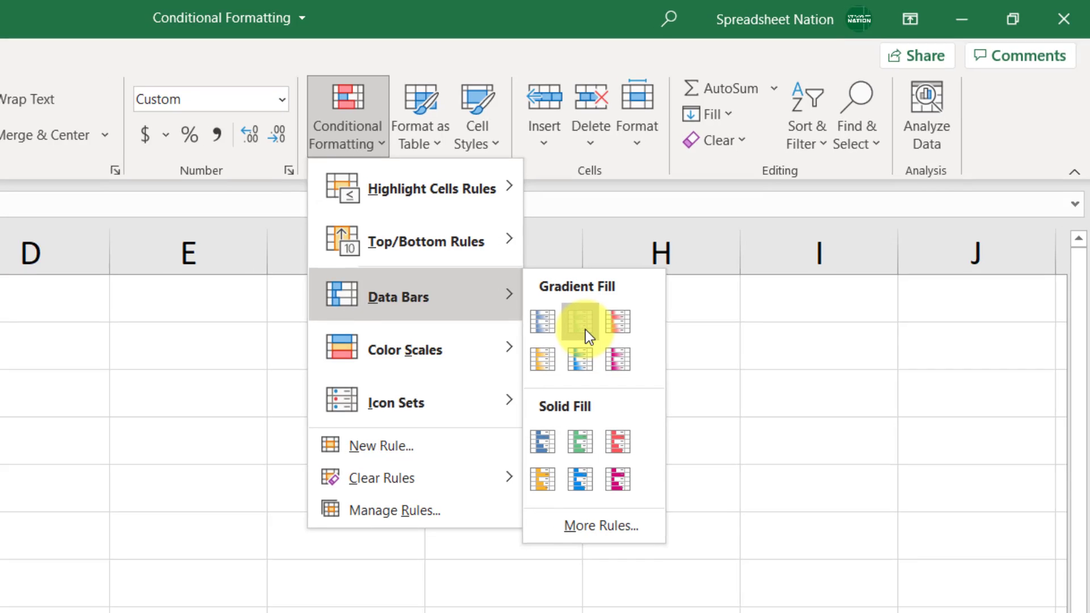
click(578, 332)
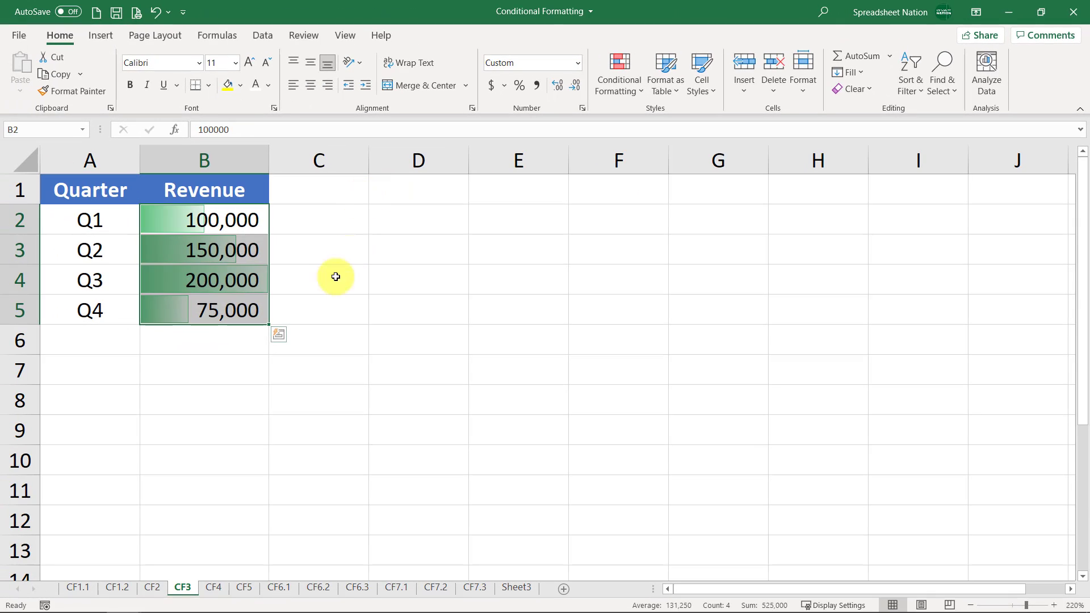
click(330, 284)
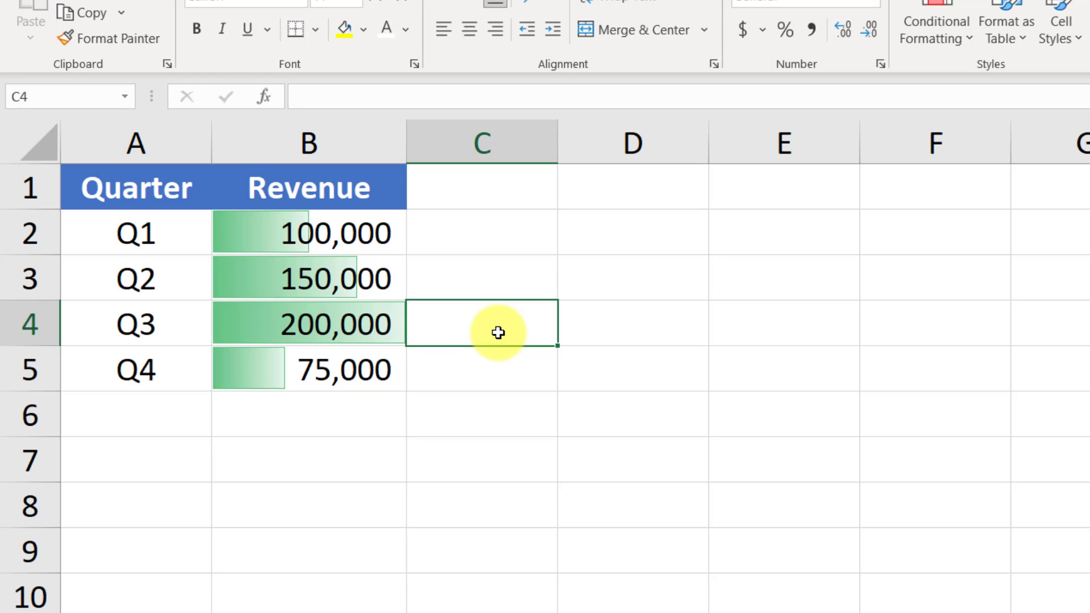
click(309, 307)
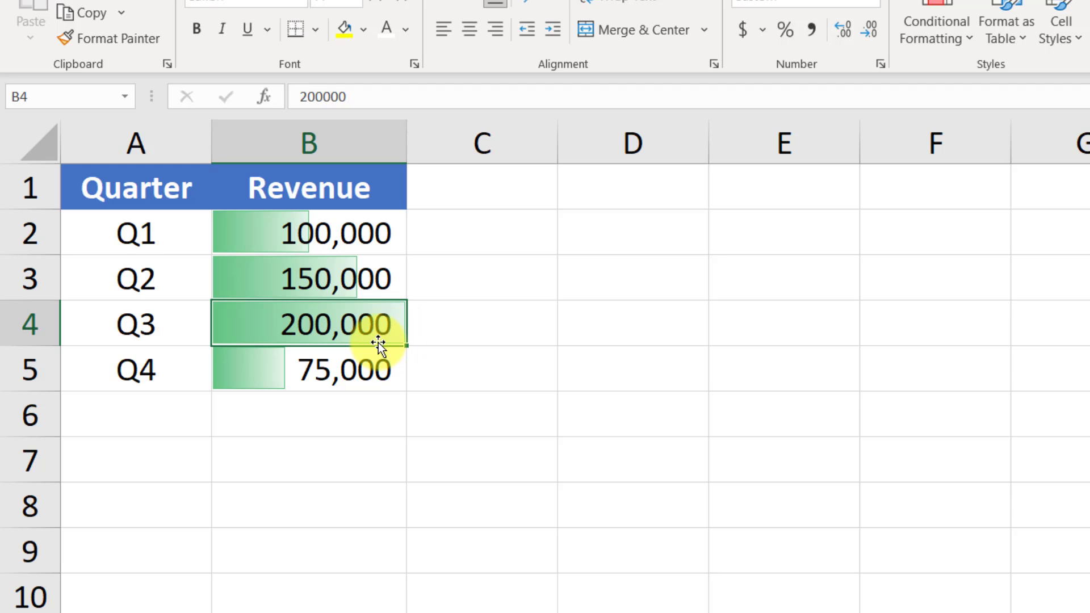
- Set the Q4 revenue in cell B5 to 175000
click(290, 230)
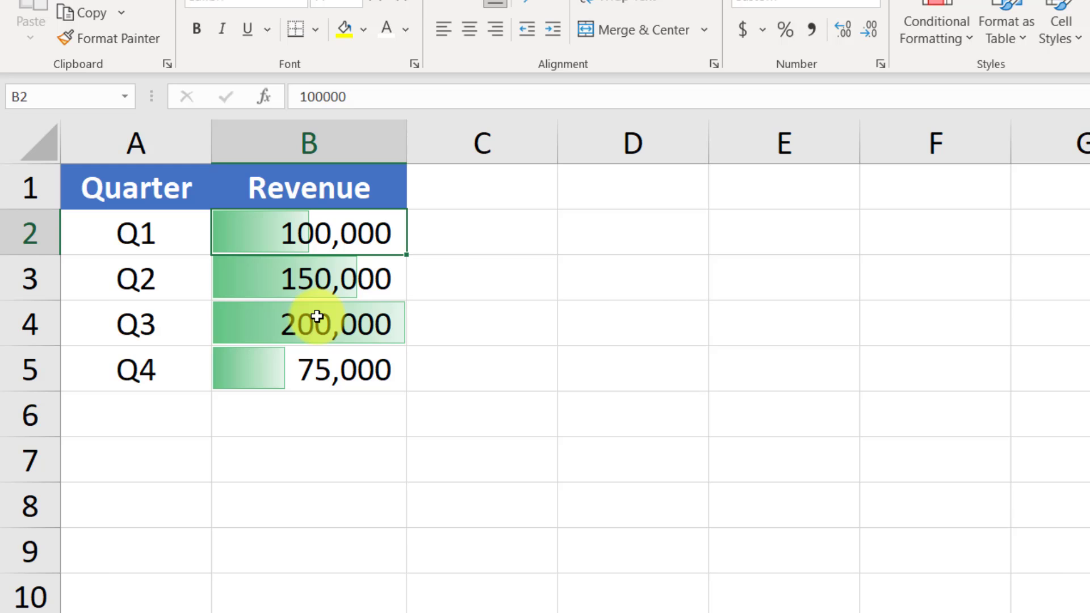
key(Down)
key(Down)
key(Down)
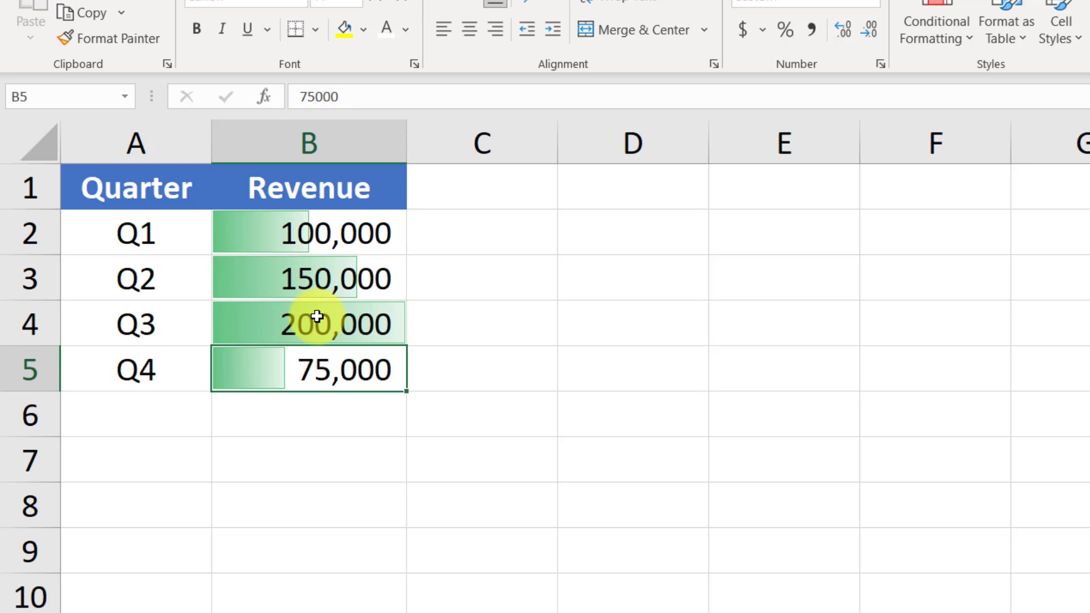
text(175000)
key(Return)
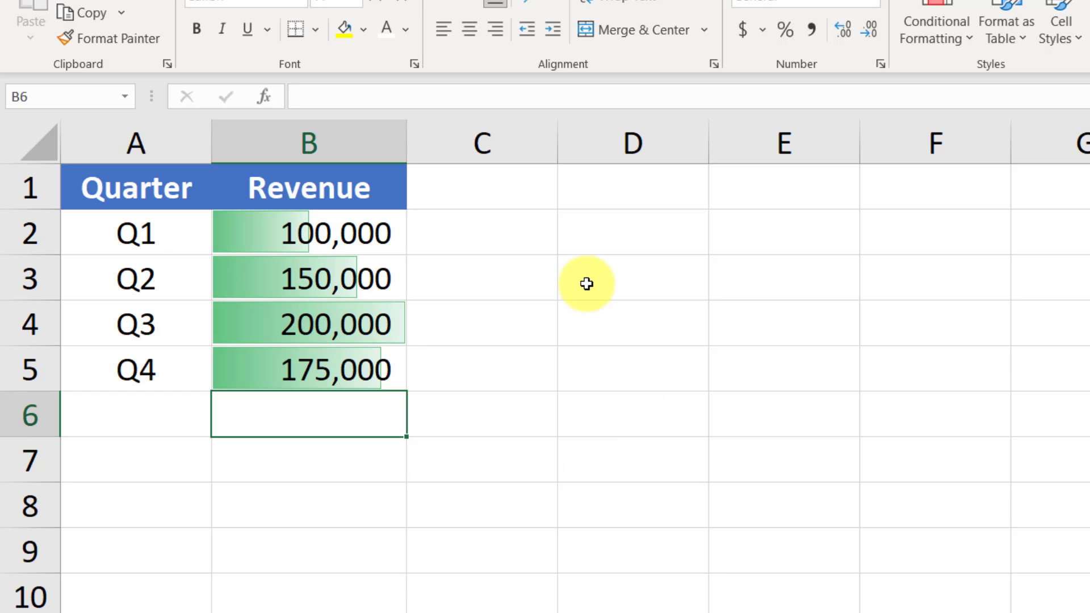
- Change the Q4 revenue in cell B5 to 300000
key(Up)
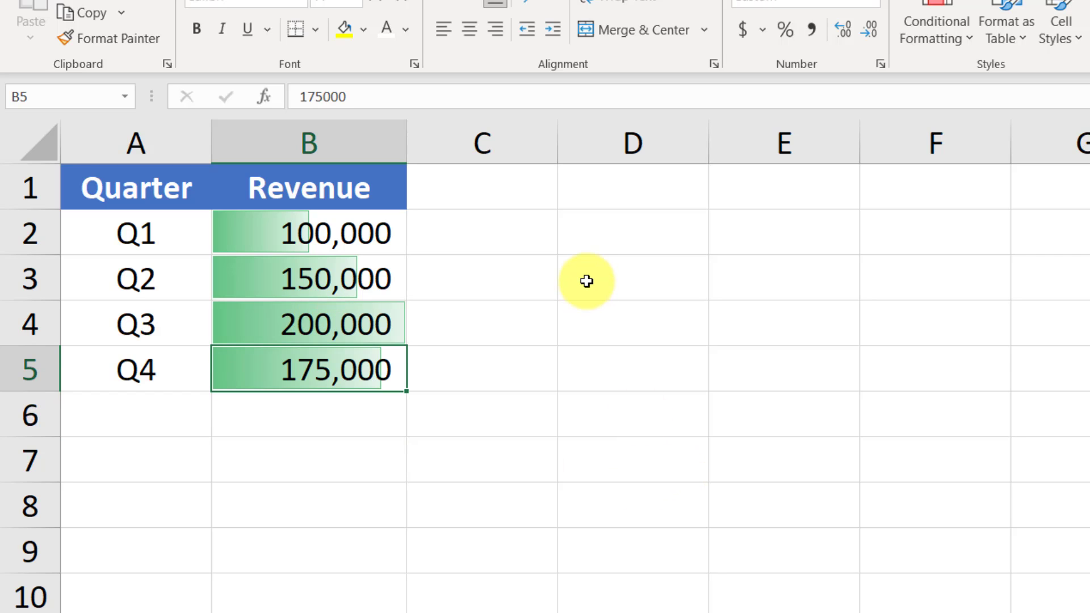
key(F2)
key(BackSpace)
key(BackSpace)
key(BackSpace)
key(BackSpace)
key(BackSpace)
key(BackSpace)
text(300000)
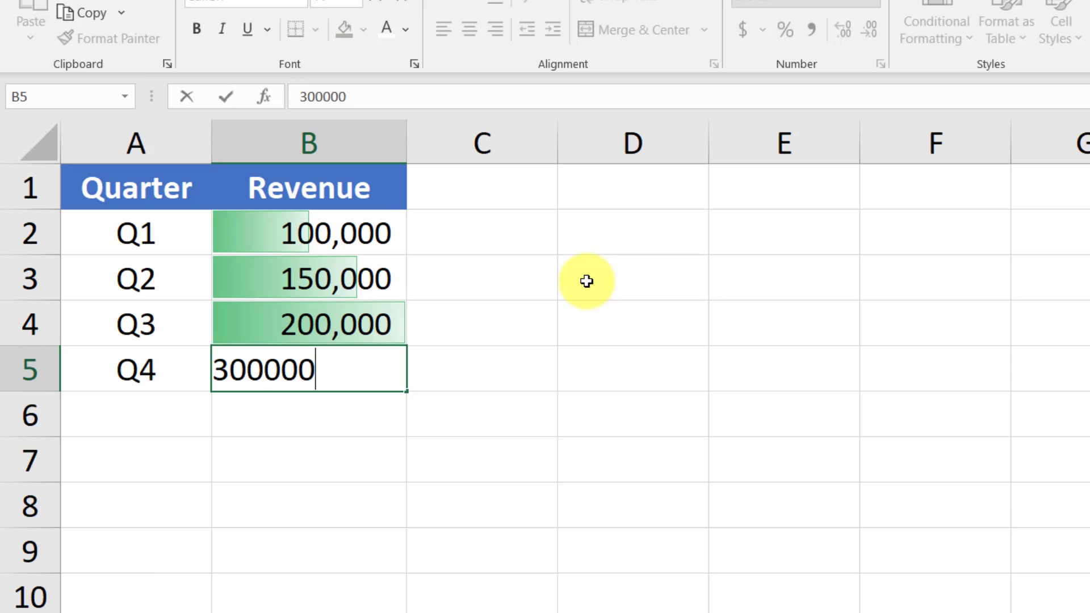
key(Return)
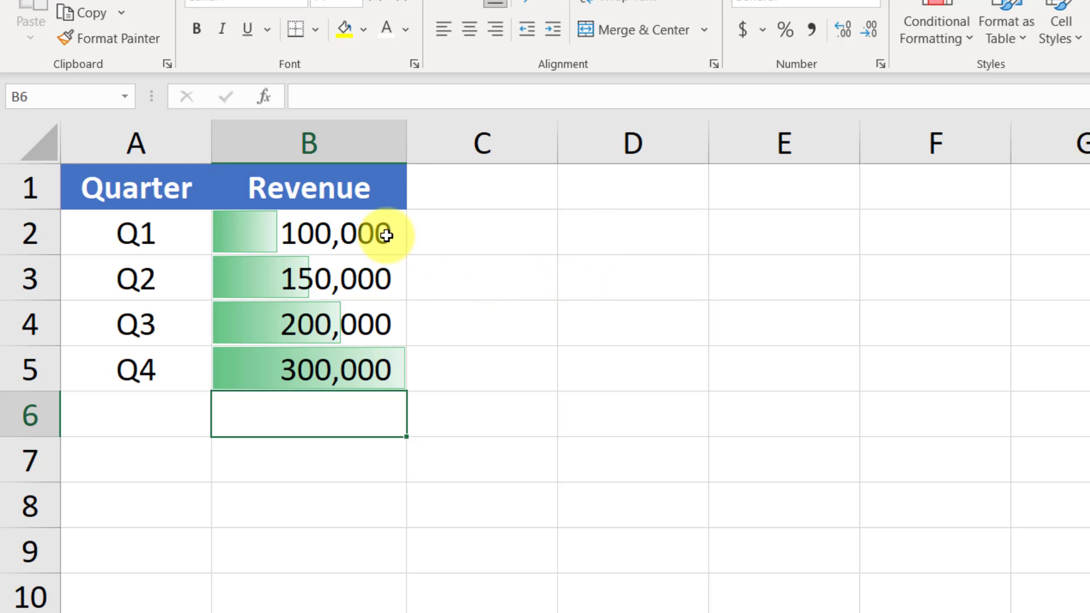
- Clear the conditional formatting rules from the Revenue values in B2:B5
drag(397, 231, 399, 369)
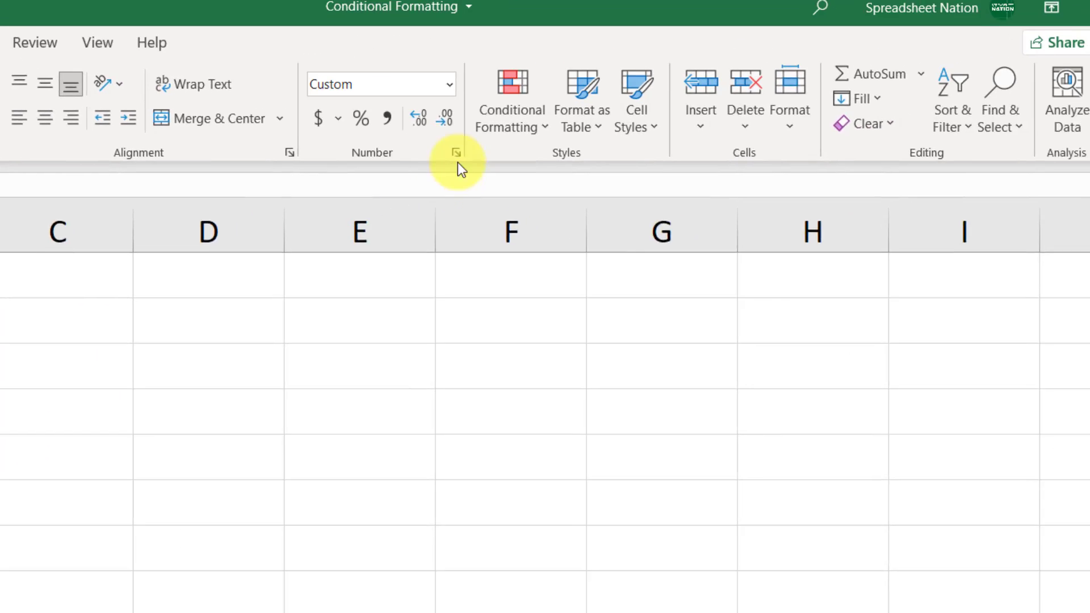
click(937, 29)
mouse_move(596, 458)
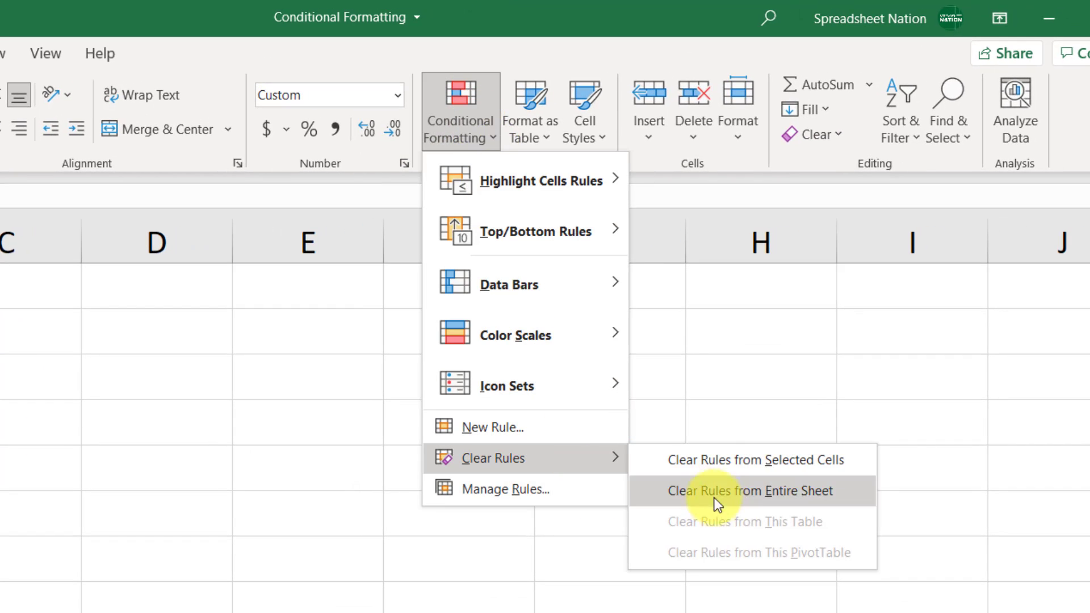
click(721, 457)
- Create a custom data bar rule for the selected Revenue values with Show Bar Only enabled, keeping the solid blue fill
click(452, 128)
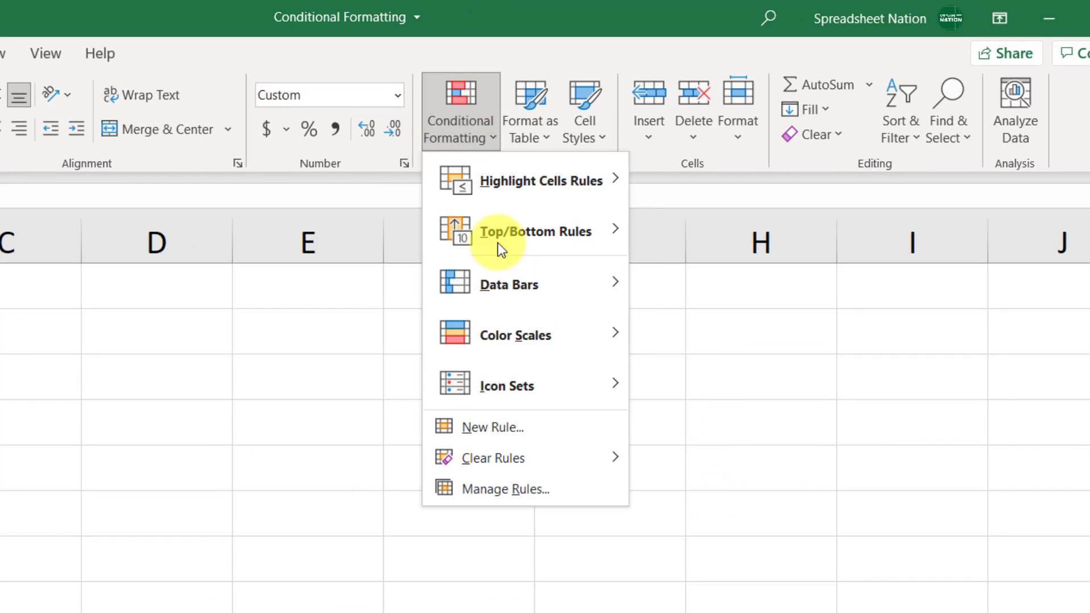
mouse_move(499, 297)
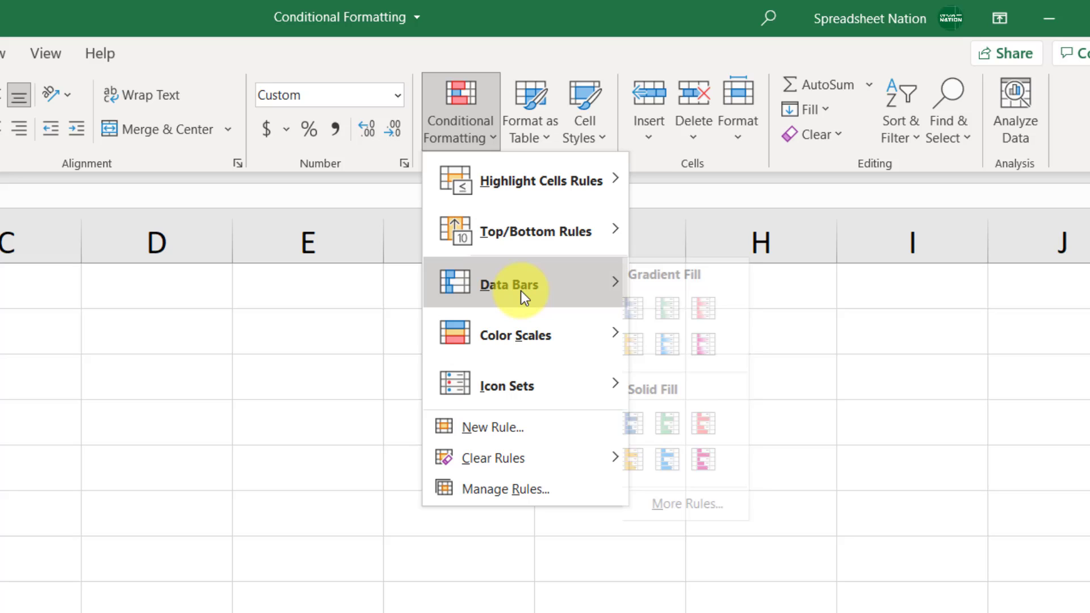
click(734, 509)
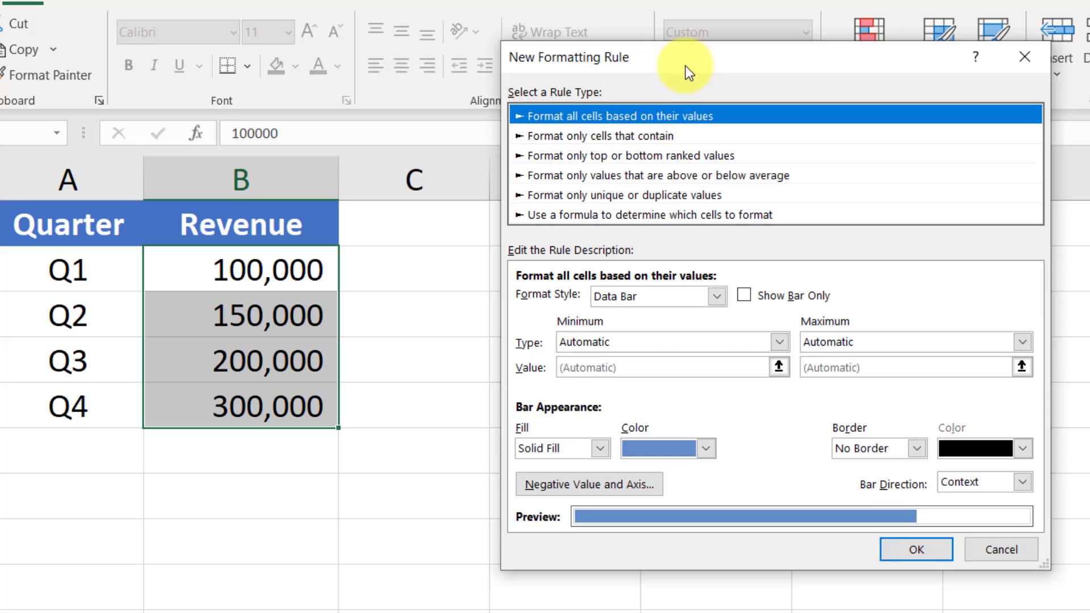
drag(502, 93, 421, 98)
drag(546, 77, 546, 77)
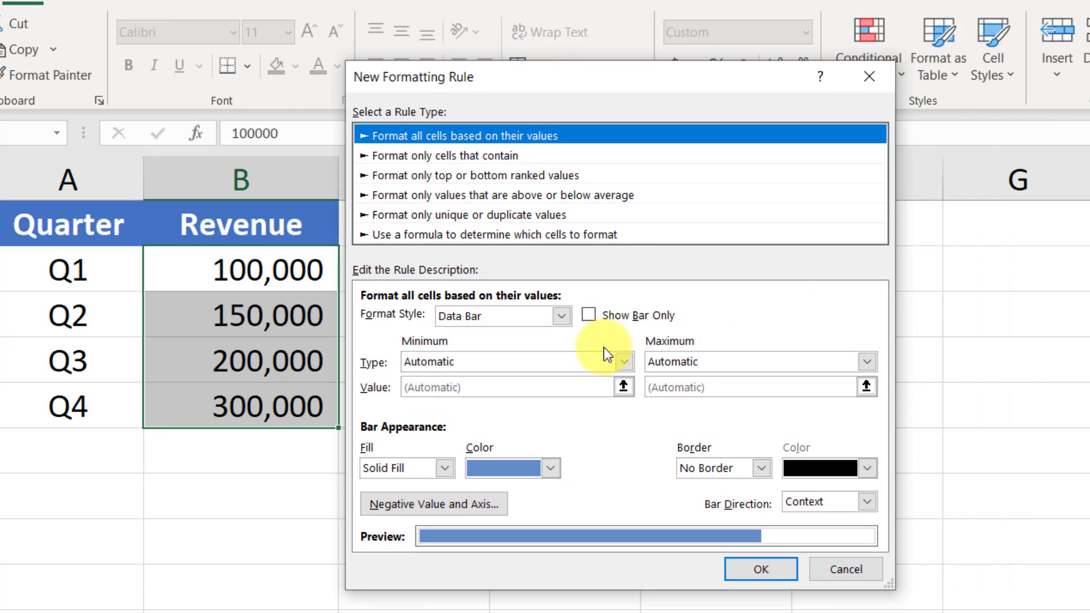
click(590, 316)
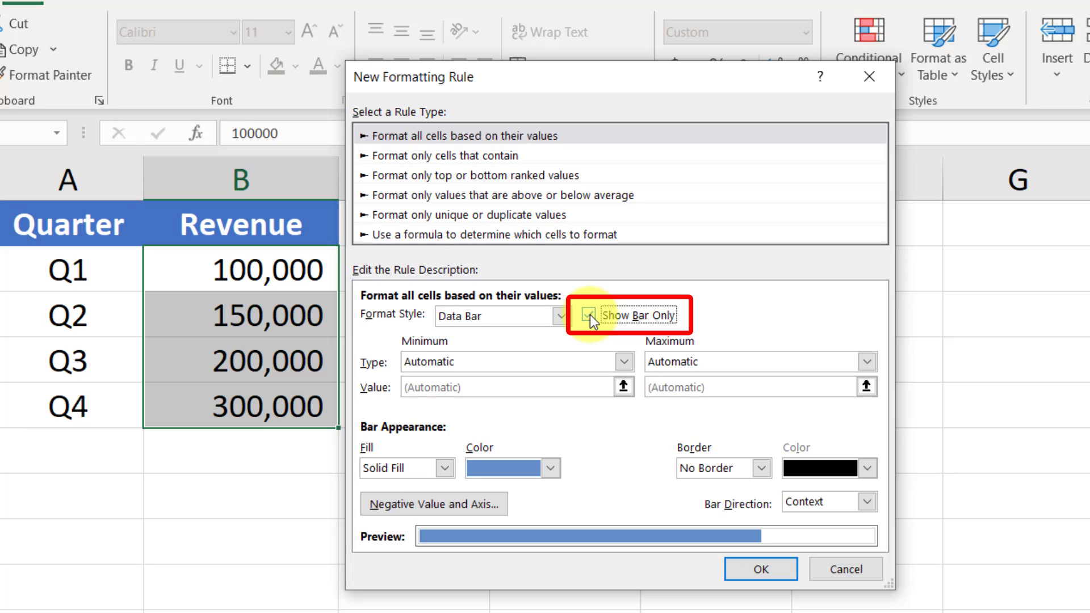
click(769, 569)
- Go through the Revenue cells that show only bars and set the Q4 revenue to 175000
click(268, 272)
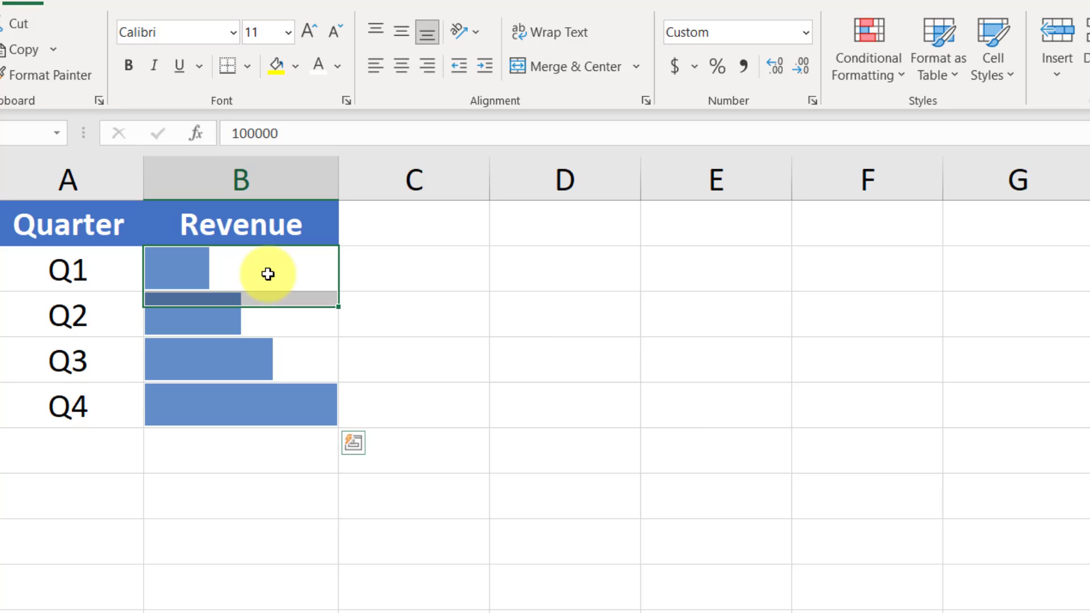
key(Down)
key(Down)
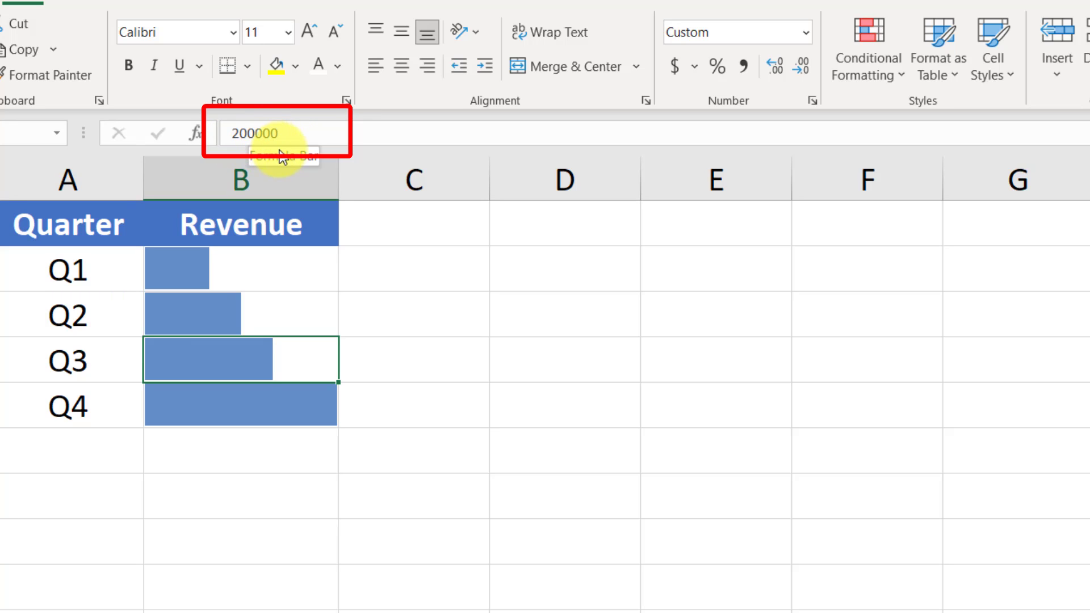
key(Down)
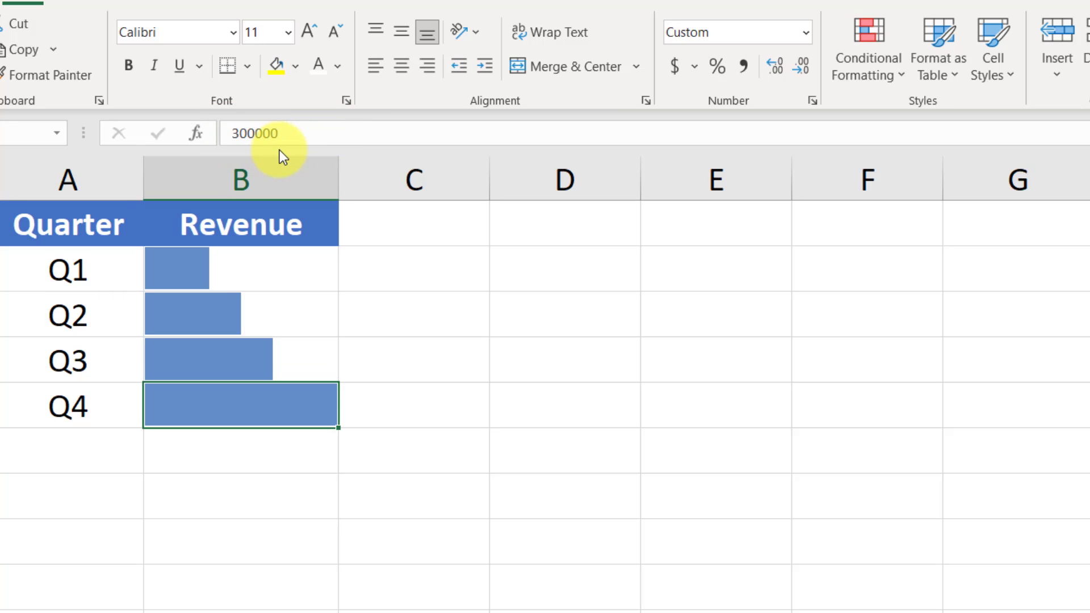
text(175000)
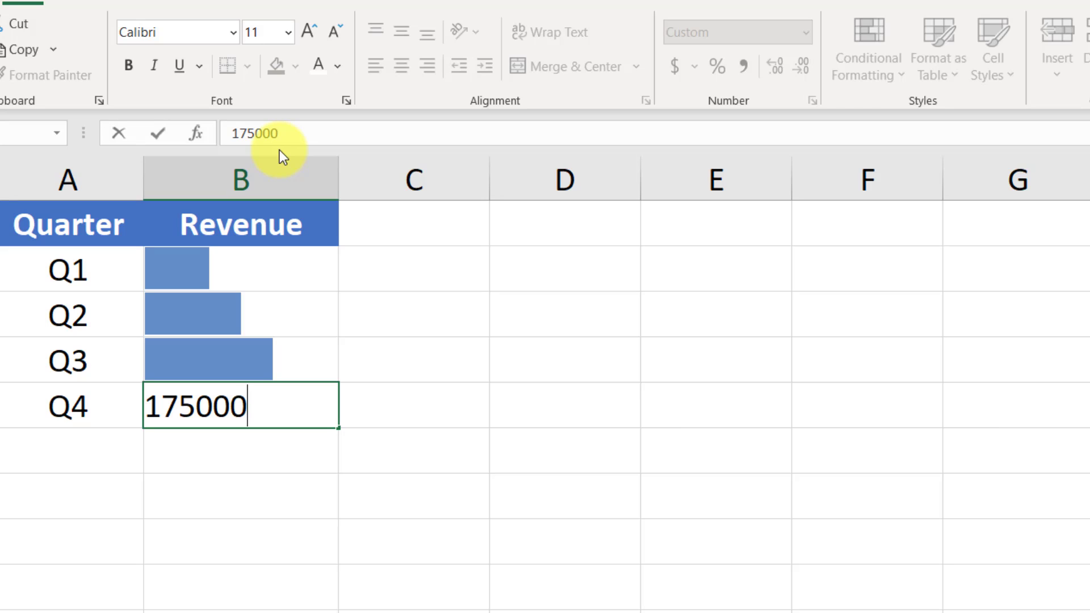
key(Return)
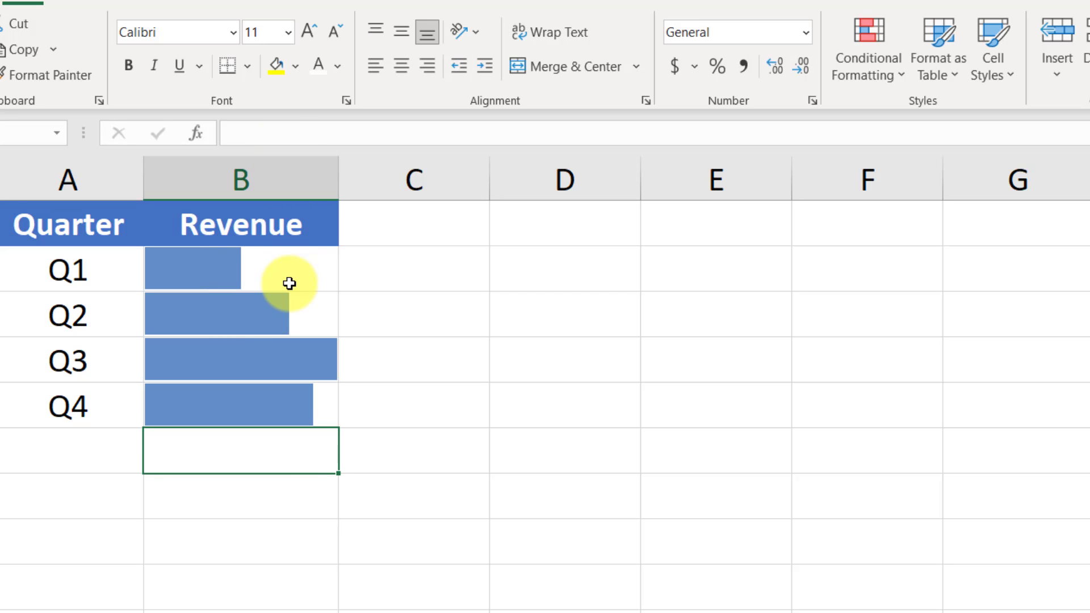
- Insert a column before Revenue, enter =C2 in B2 and fill the formula down to the Q4 row
click(270, 179)
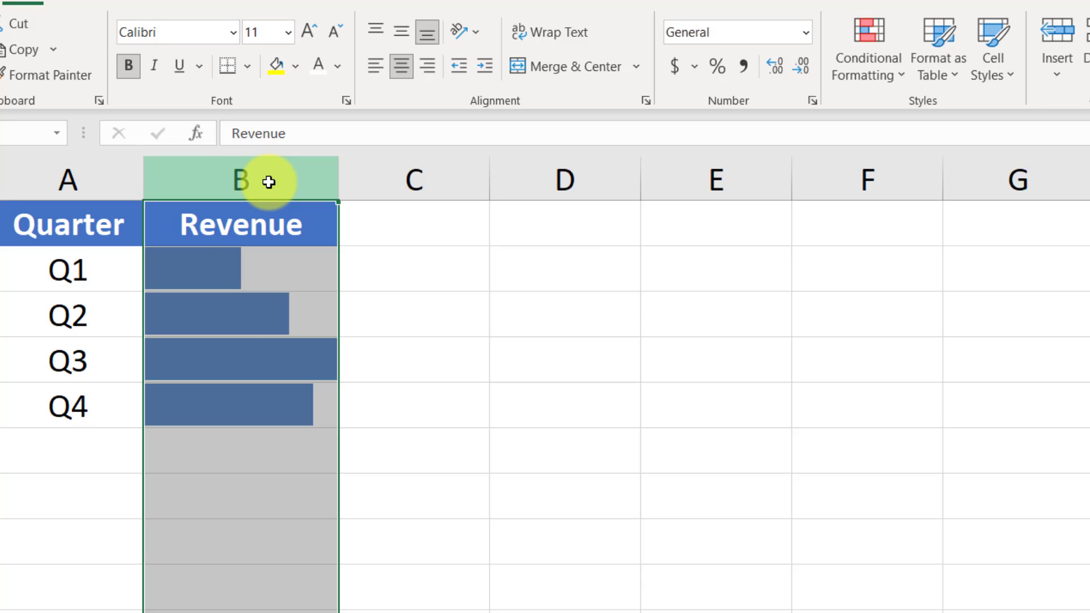
key(ctrl+shift+plus)
click(273, 265)
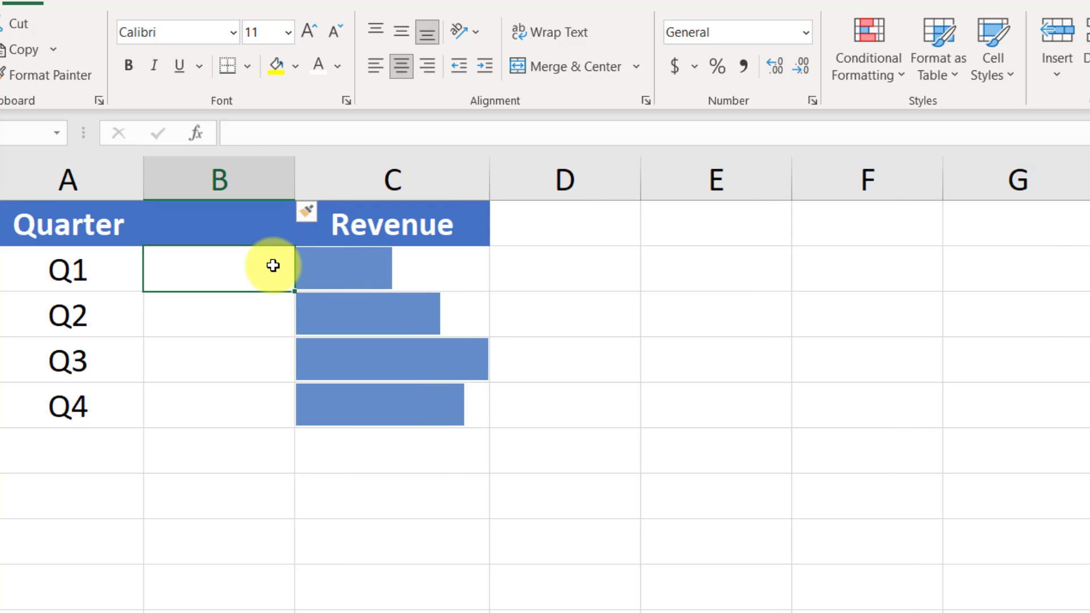
text(=C2)
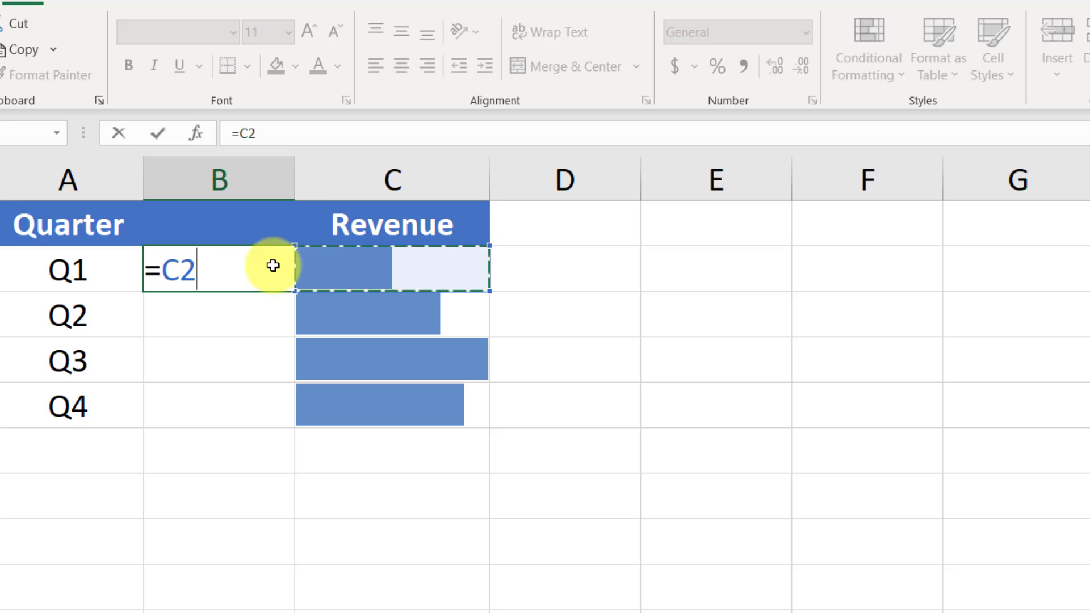
key(Return)
click(273, 265)
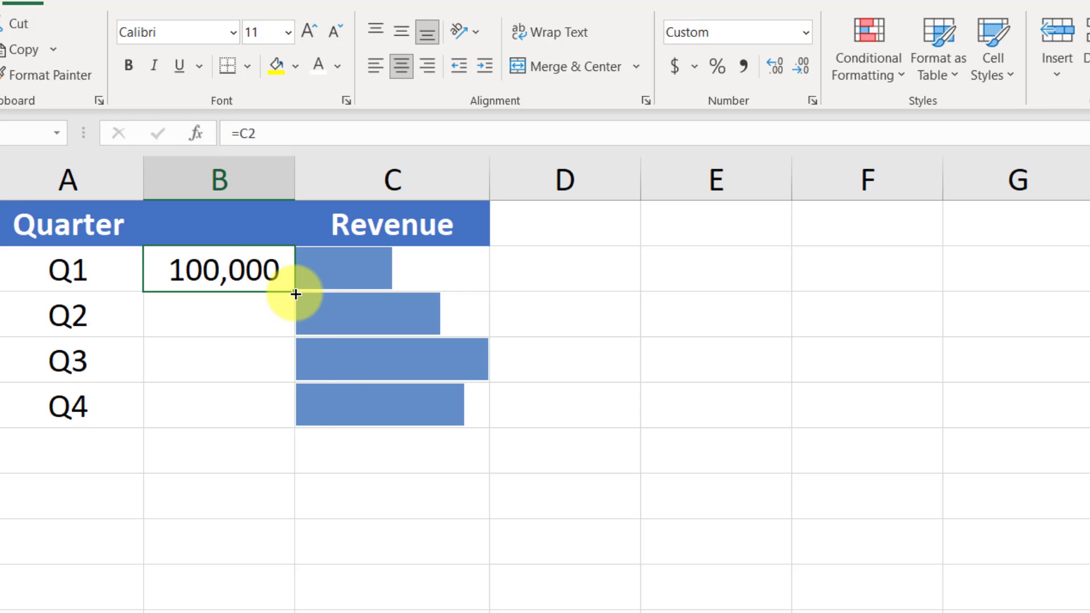
drag(294, 291, 301, 412)
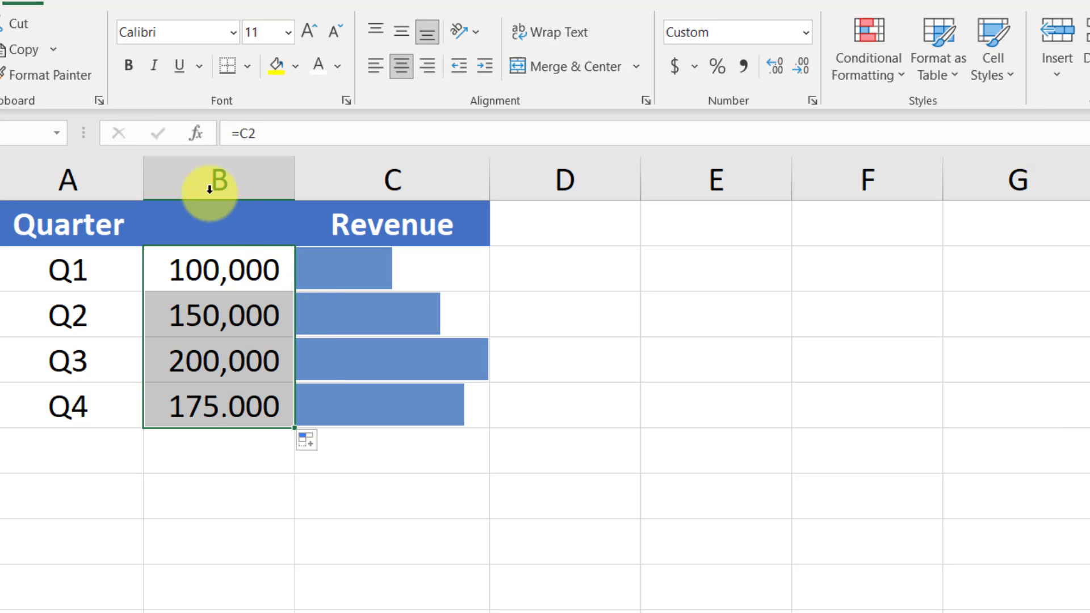
- Delete the inserted column B between Quarter and Revenue
click(231, 224)
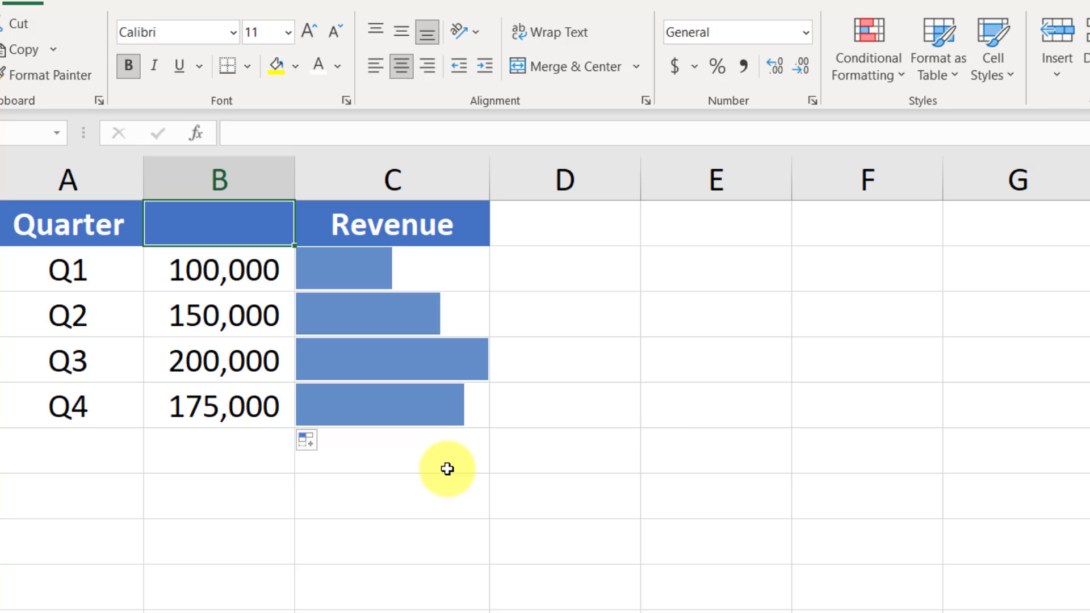
click(244, 186)
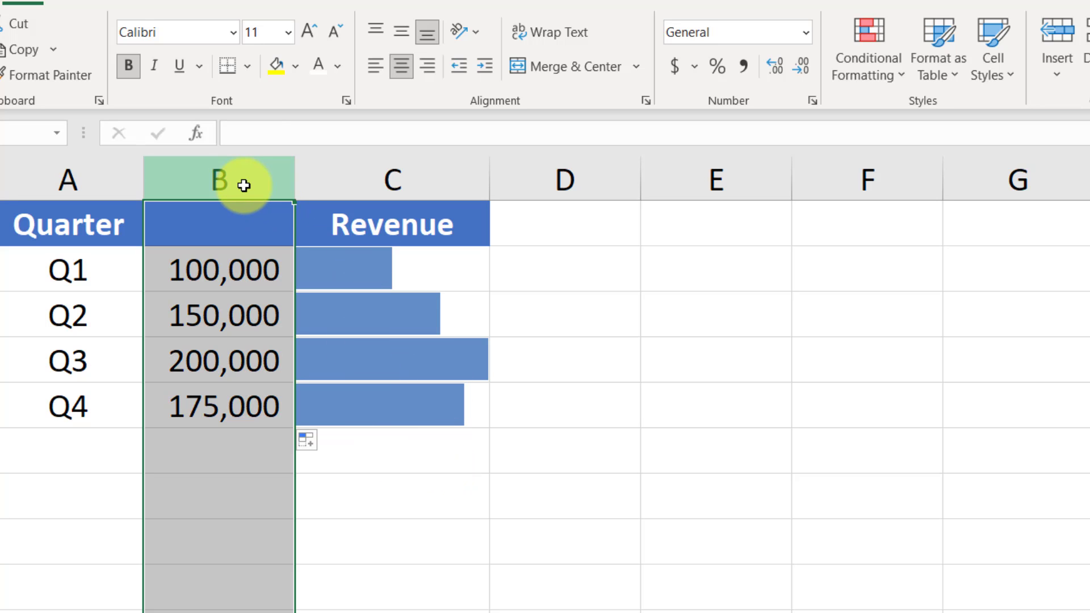
key(ctrl+minus)
- Select the Revenue values for Q1 to Q4 and clear their bar-only conditional formatting rule
drag(264, 267, 299, 401)
click(862, 65)
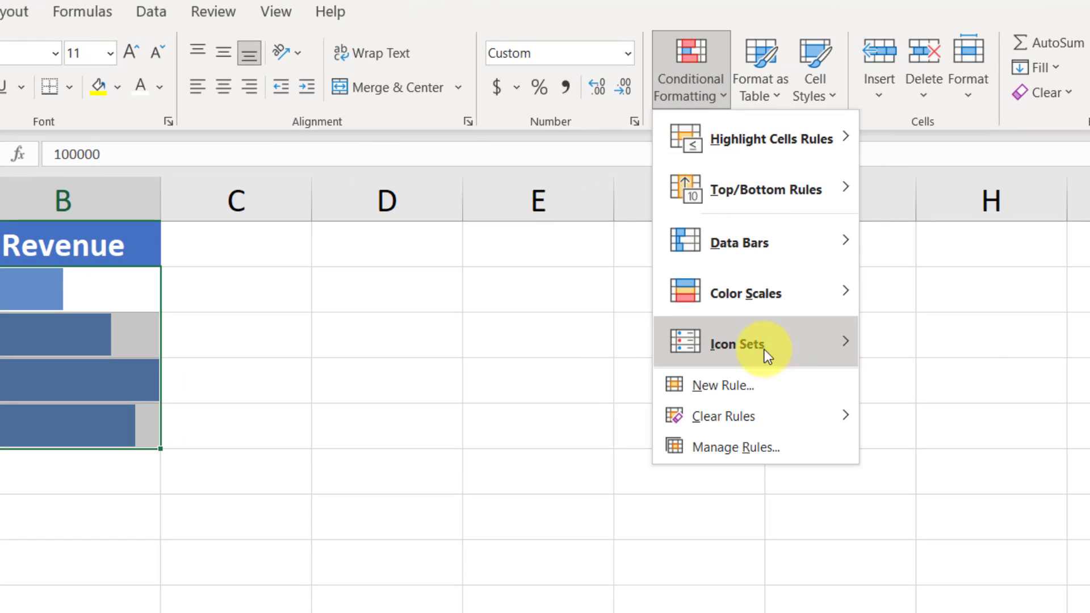
mouse_move(792, 416)
click(950, 420)
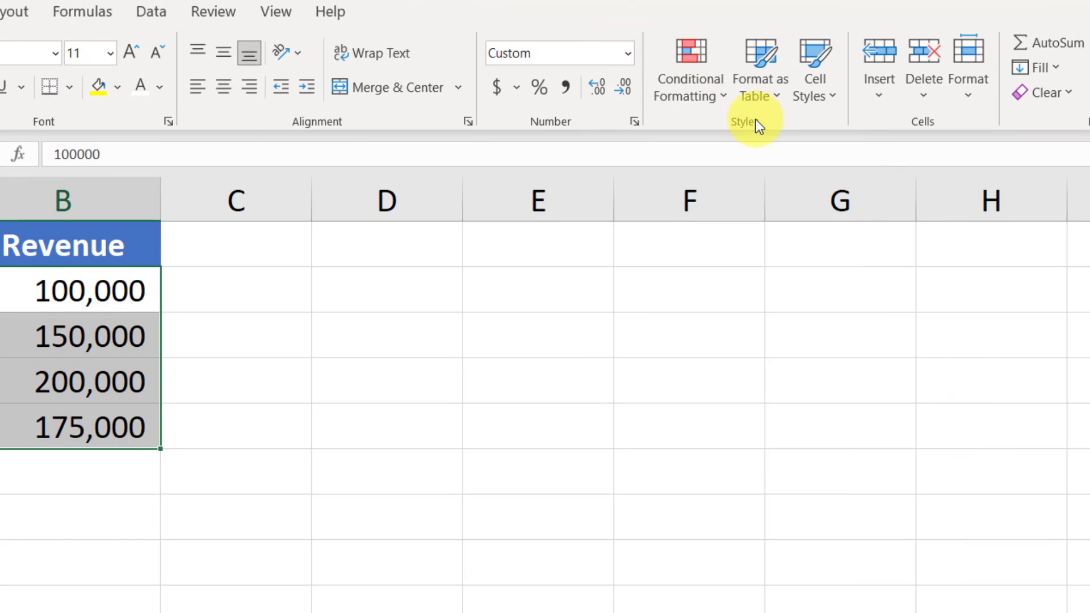
- Add a custom data bar rule to the Revenue values with a Number maximum of 500000, and undo it
click(703, 70)
mouse_move(823, 239)
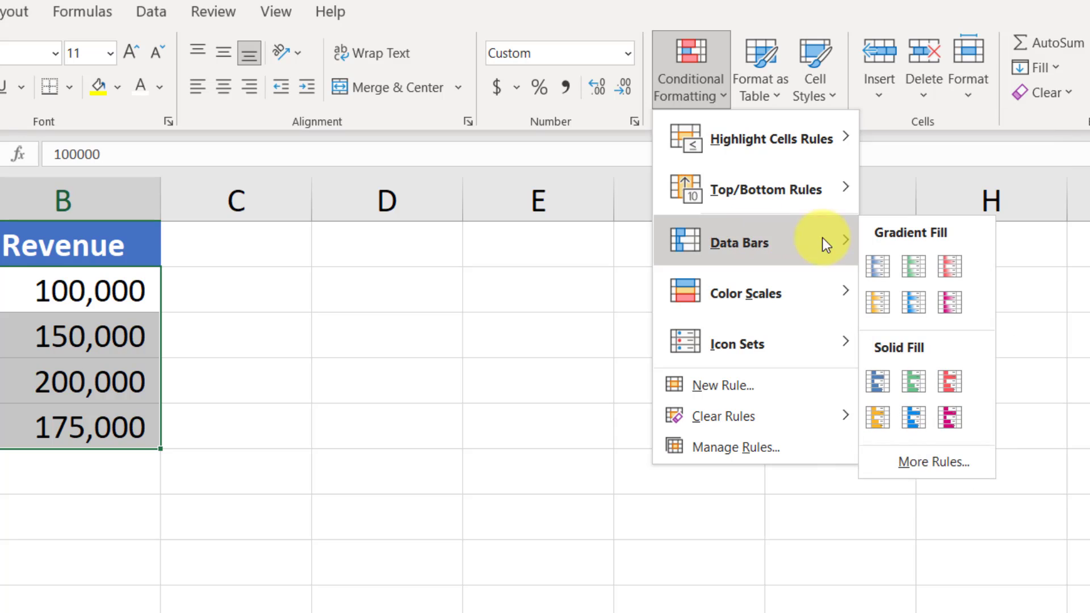
click(973, 447)
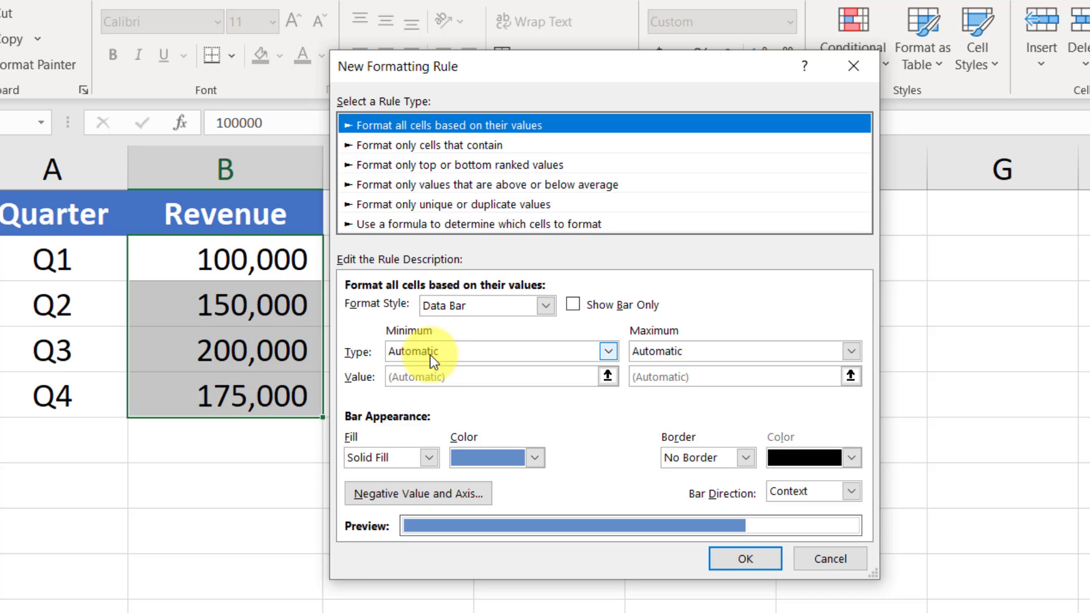
click(691, 354)
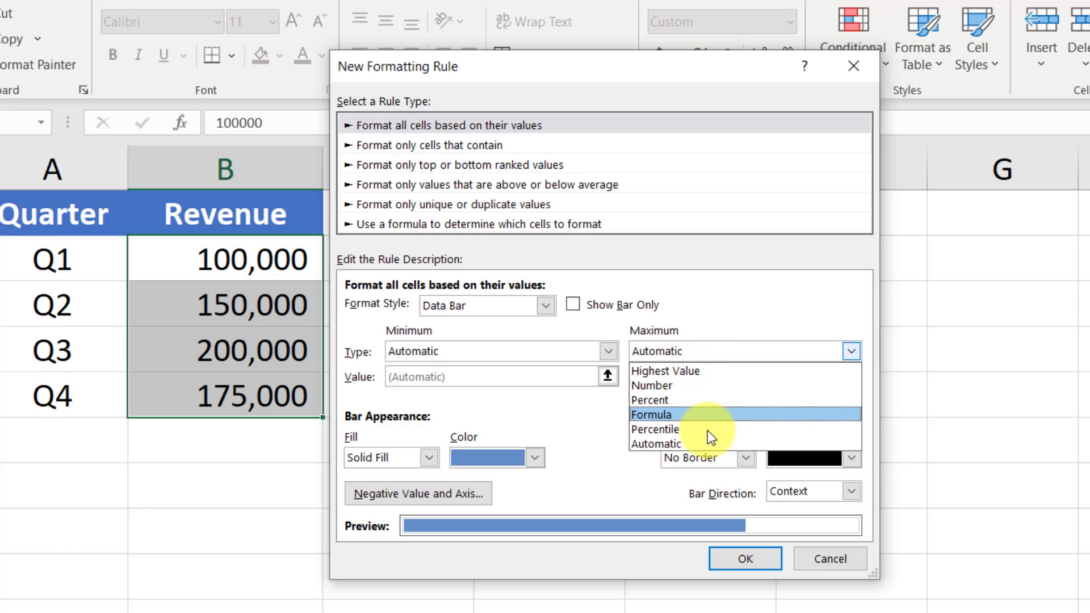
click(690, 386)
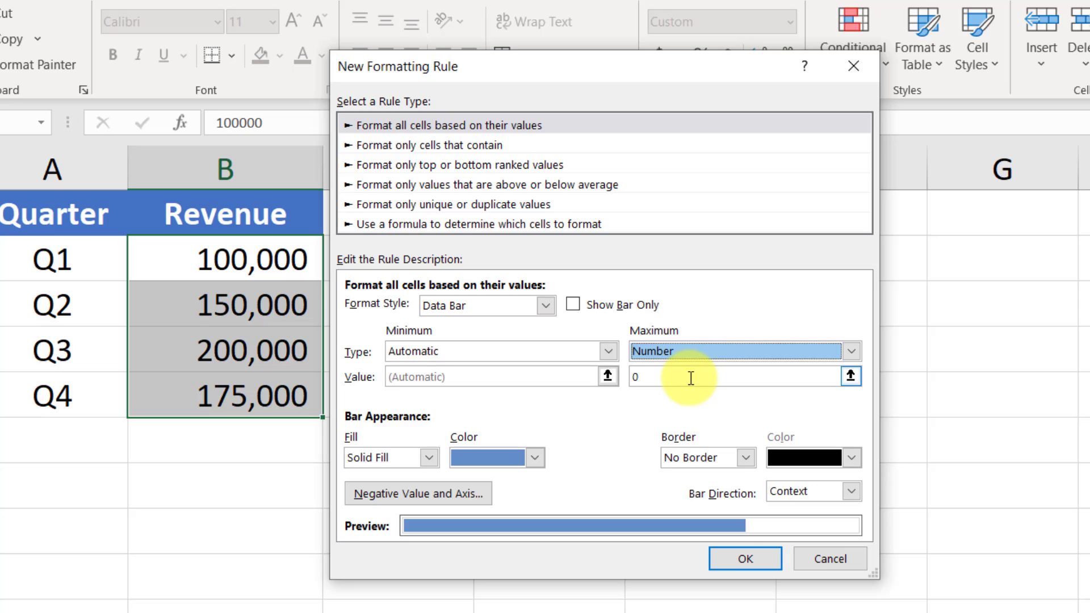
click(691, 378)
drag(691, 377, 603, 359)
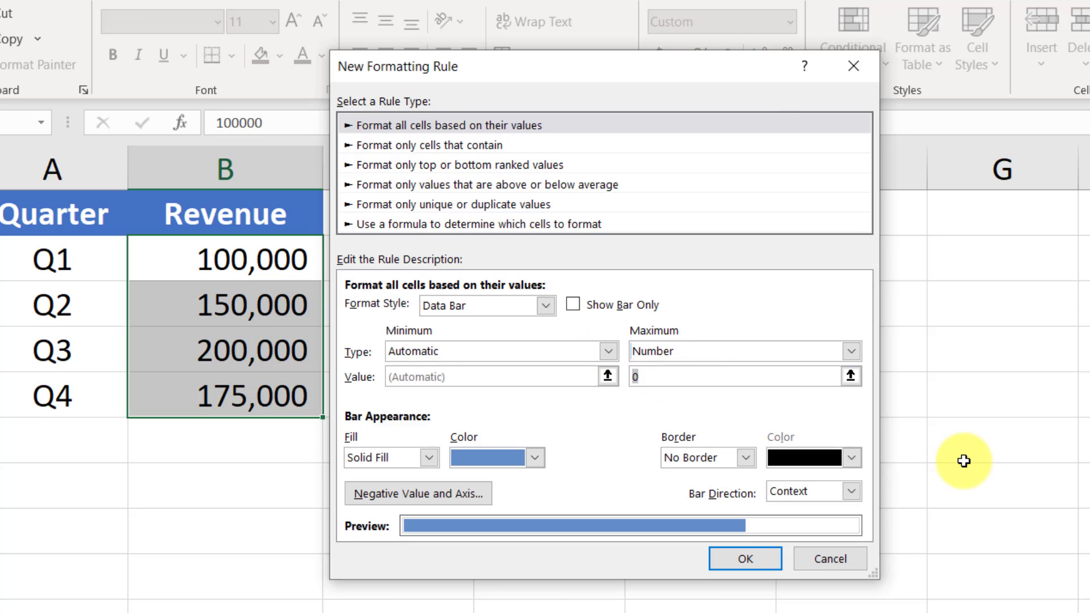
text(500000)
click(771, 564)
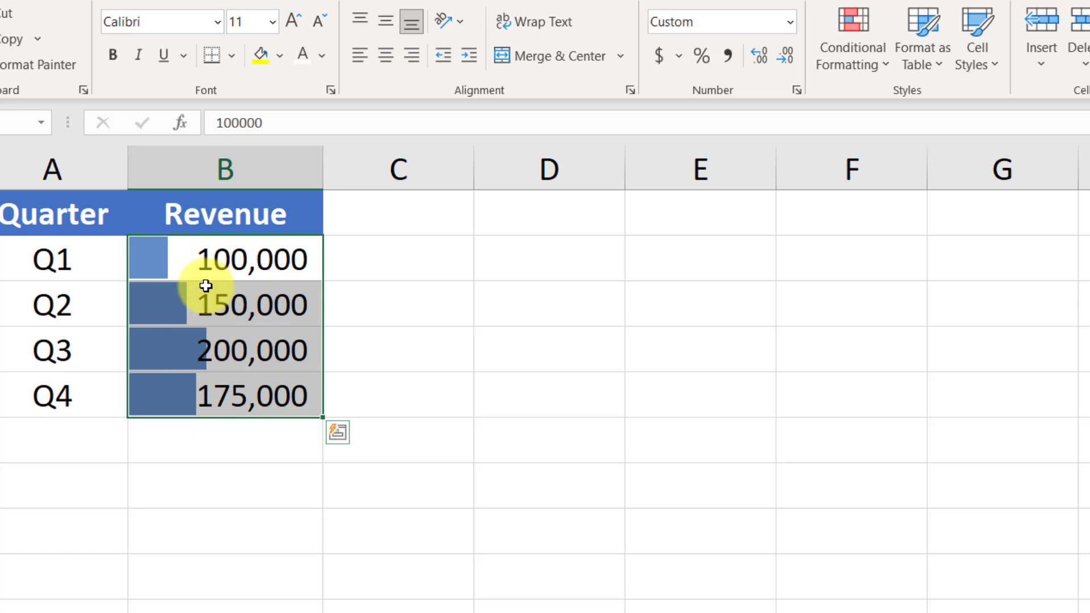
key(ctrl+z)
- Start a new custom data bar rule for the Revenue values and look through its fill, color and border options
click(846, 59)
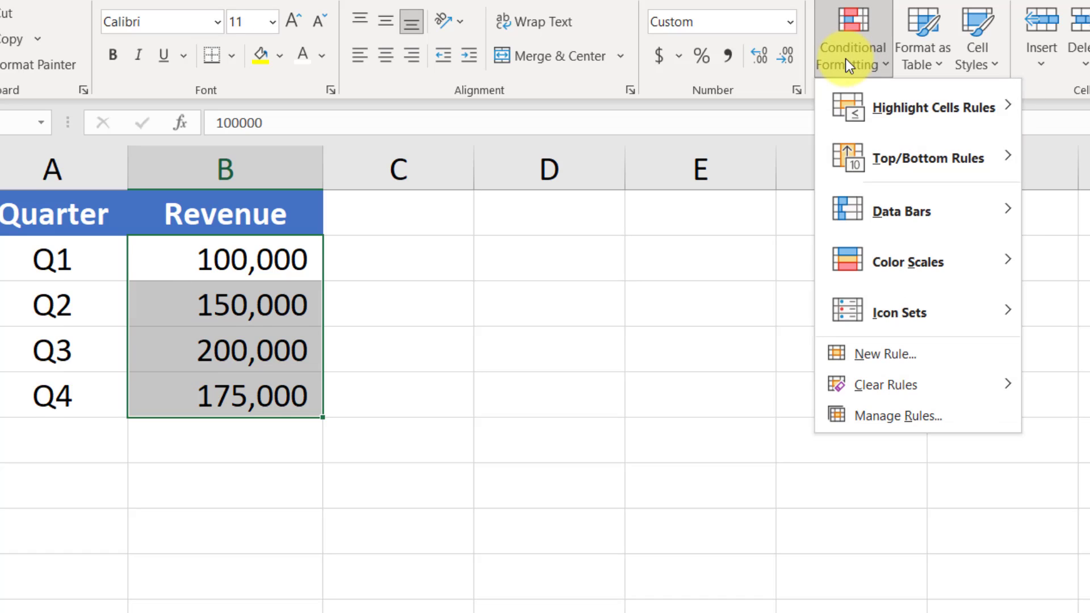
mouse_move(921, 212)
click(1063, 430)
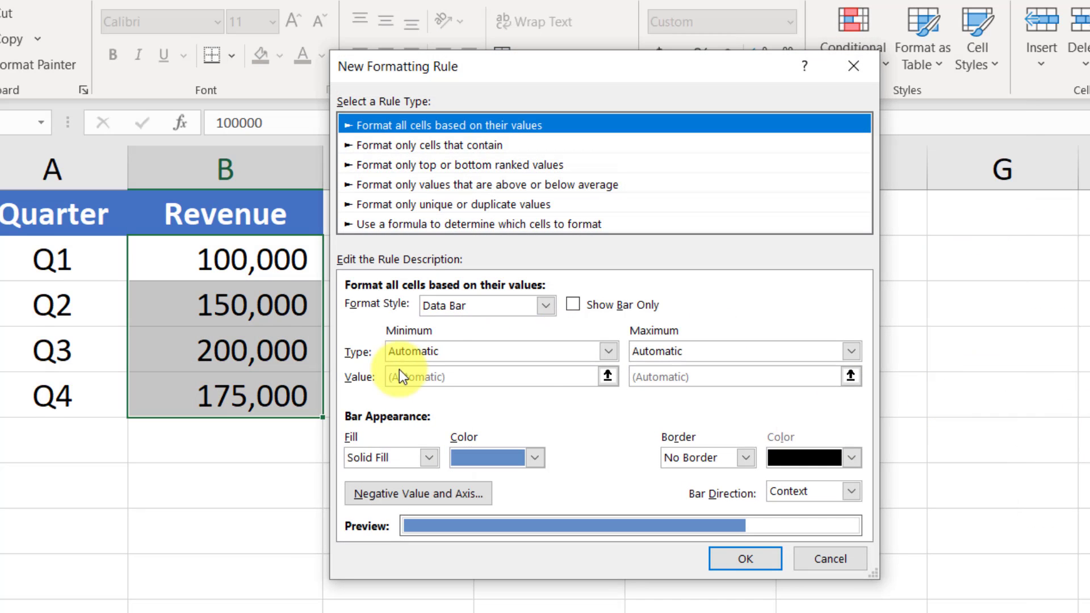
click(429, 458)
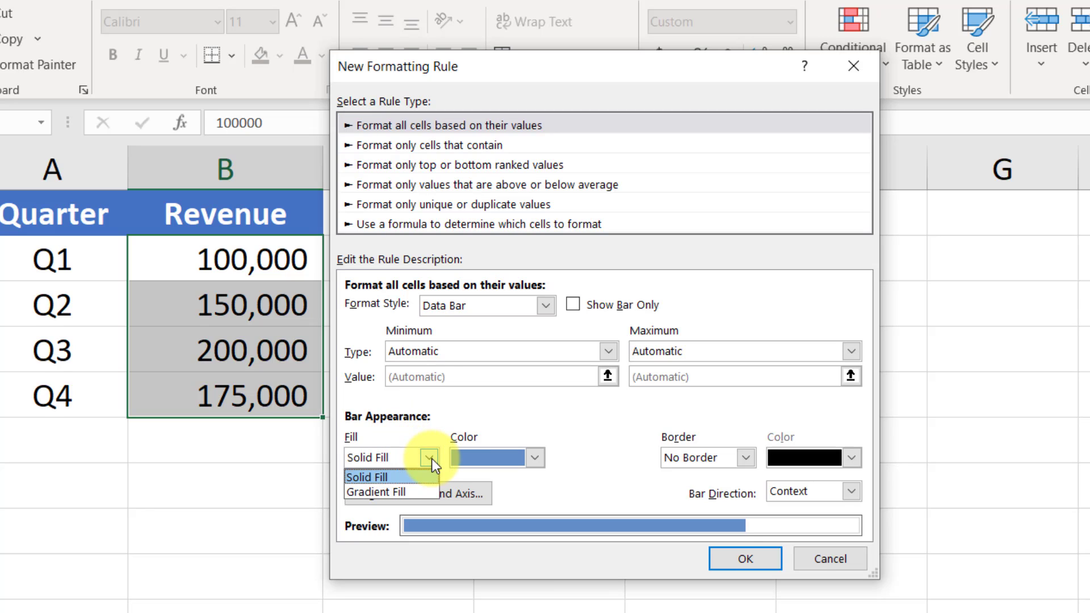
click(430, 458)
click(429, 457)
click(535, 457)
click(532, 456)
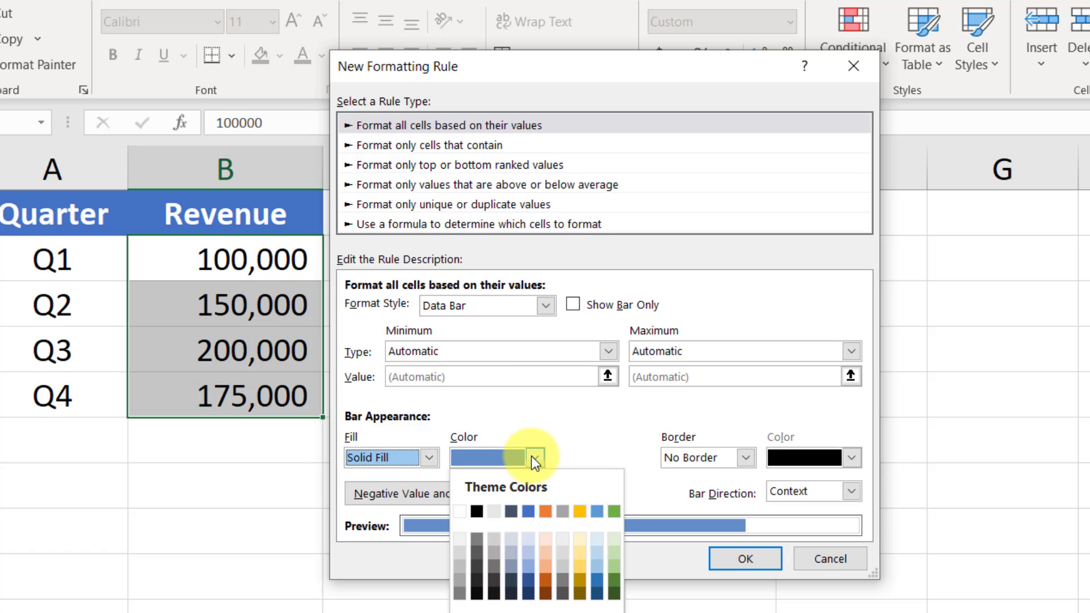
click(533, 456)
click(743, 458)
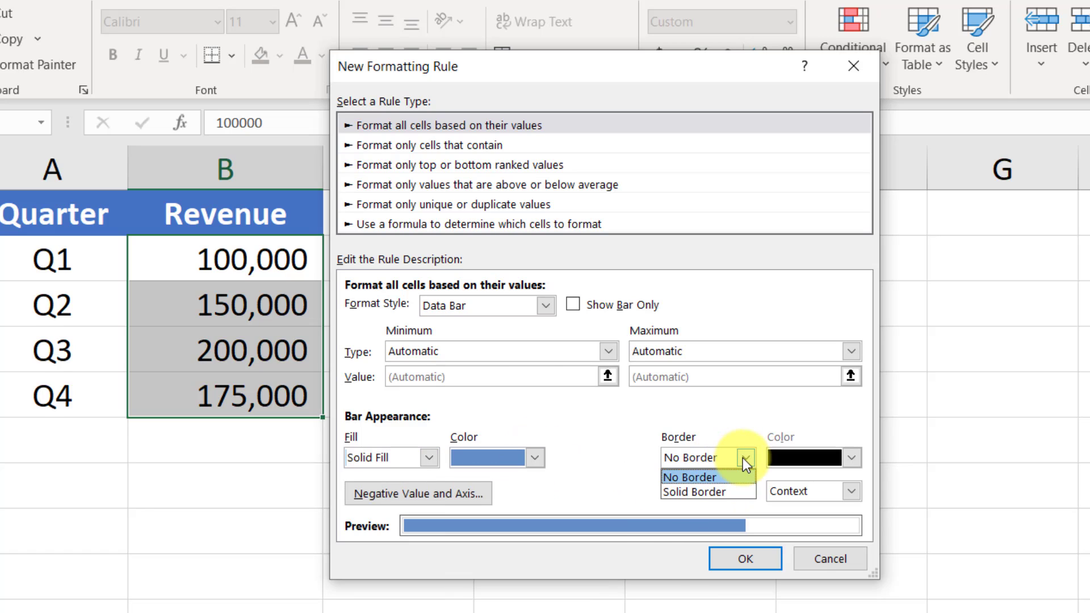
click(742, 458)
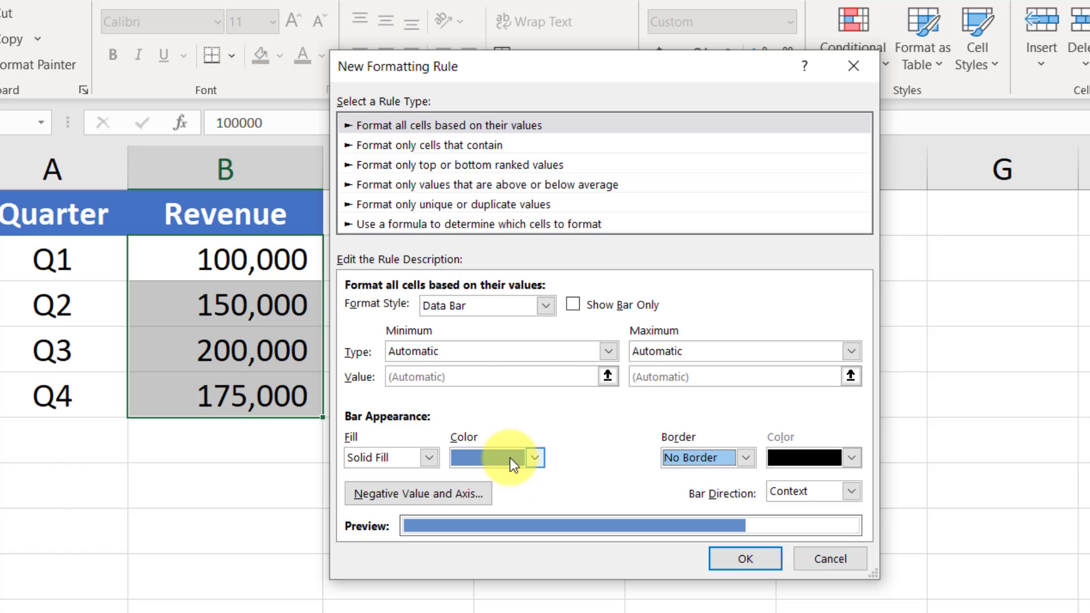
- Look at the rule's negative value and axis settings without changing them, and apply the solid-fill data bar rule
click(452, 492)
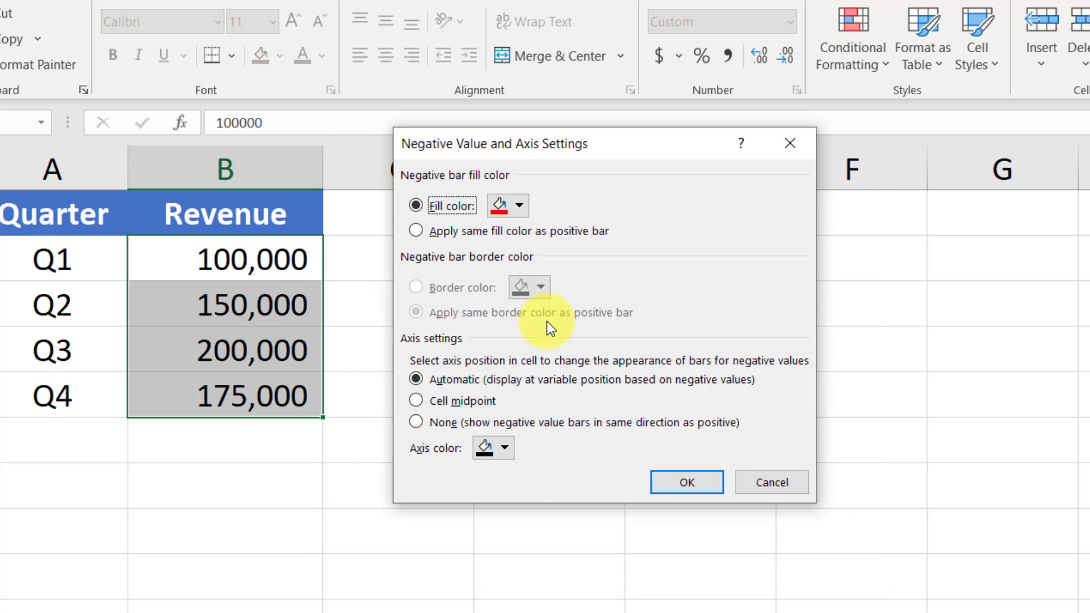
click(785, 479)
click(764, 557)
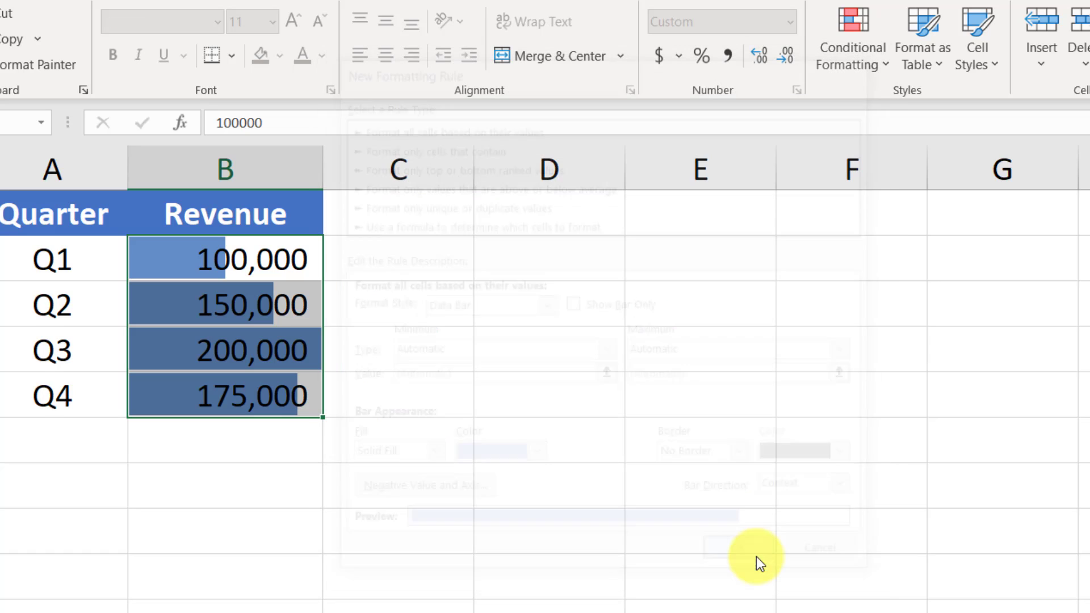
- Set the Q4 revenue to -100000
click(215, 375)
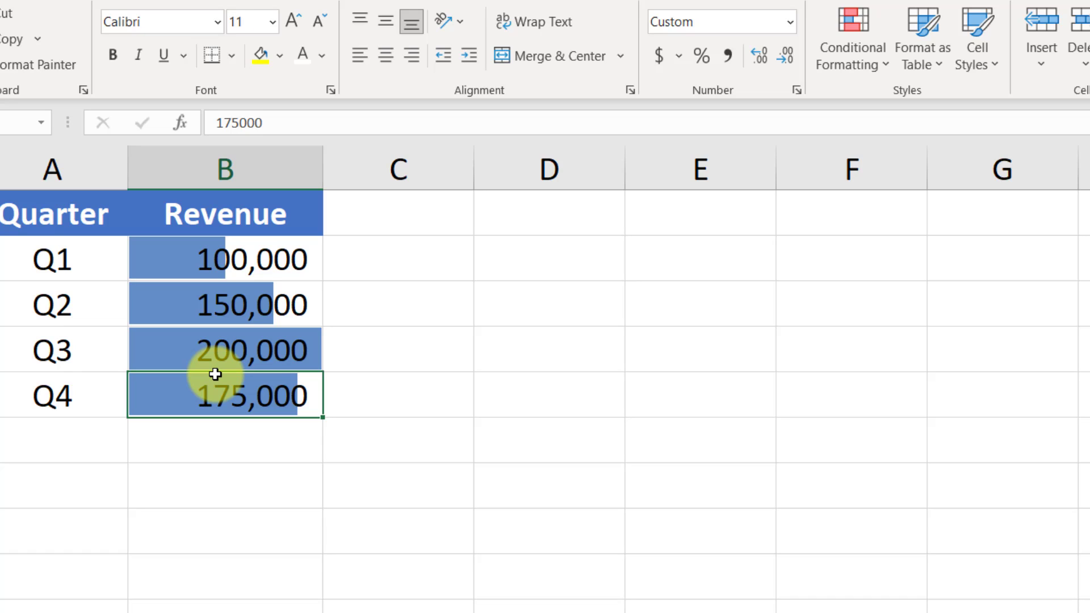
text(-1000)
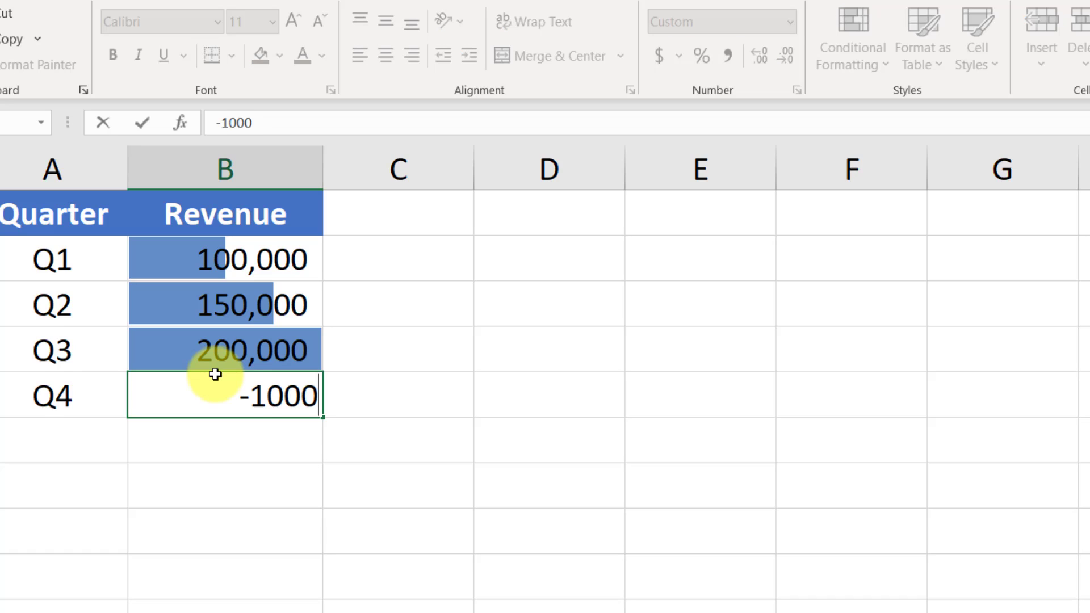
text(00)
key(Return)
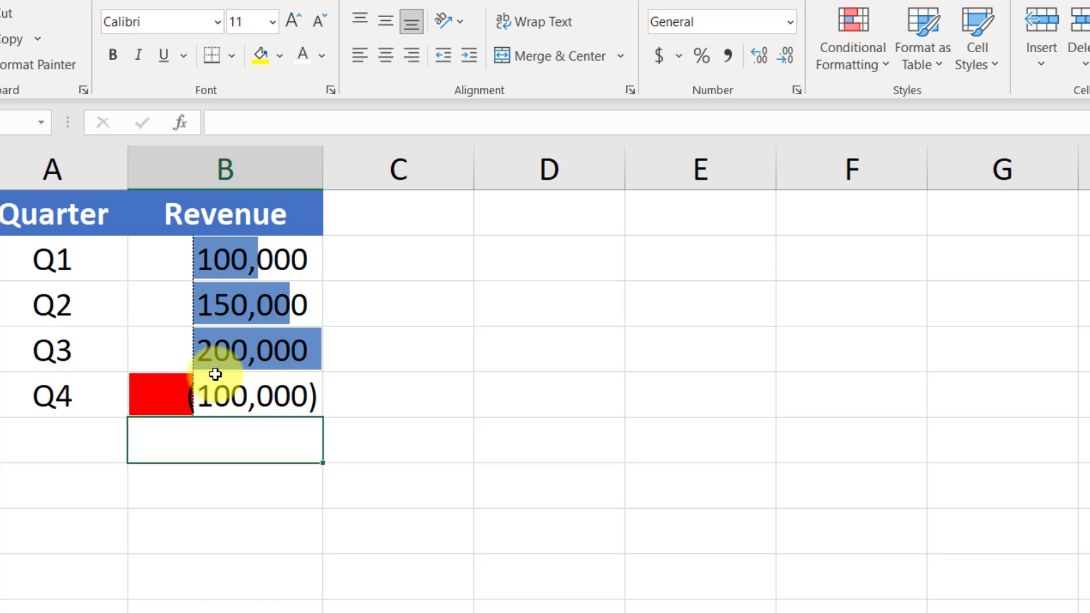